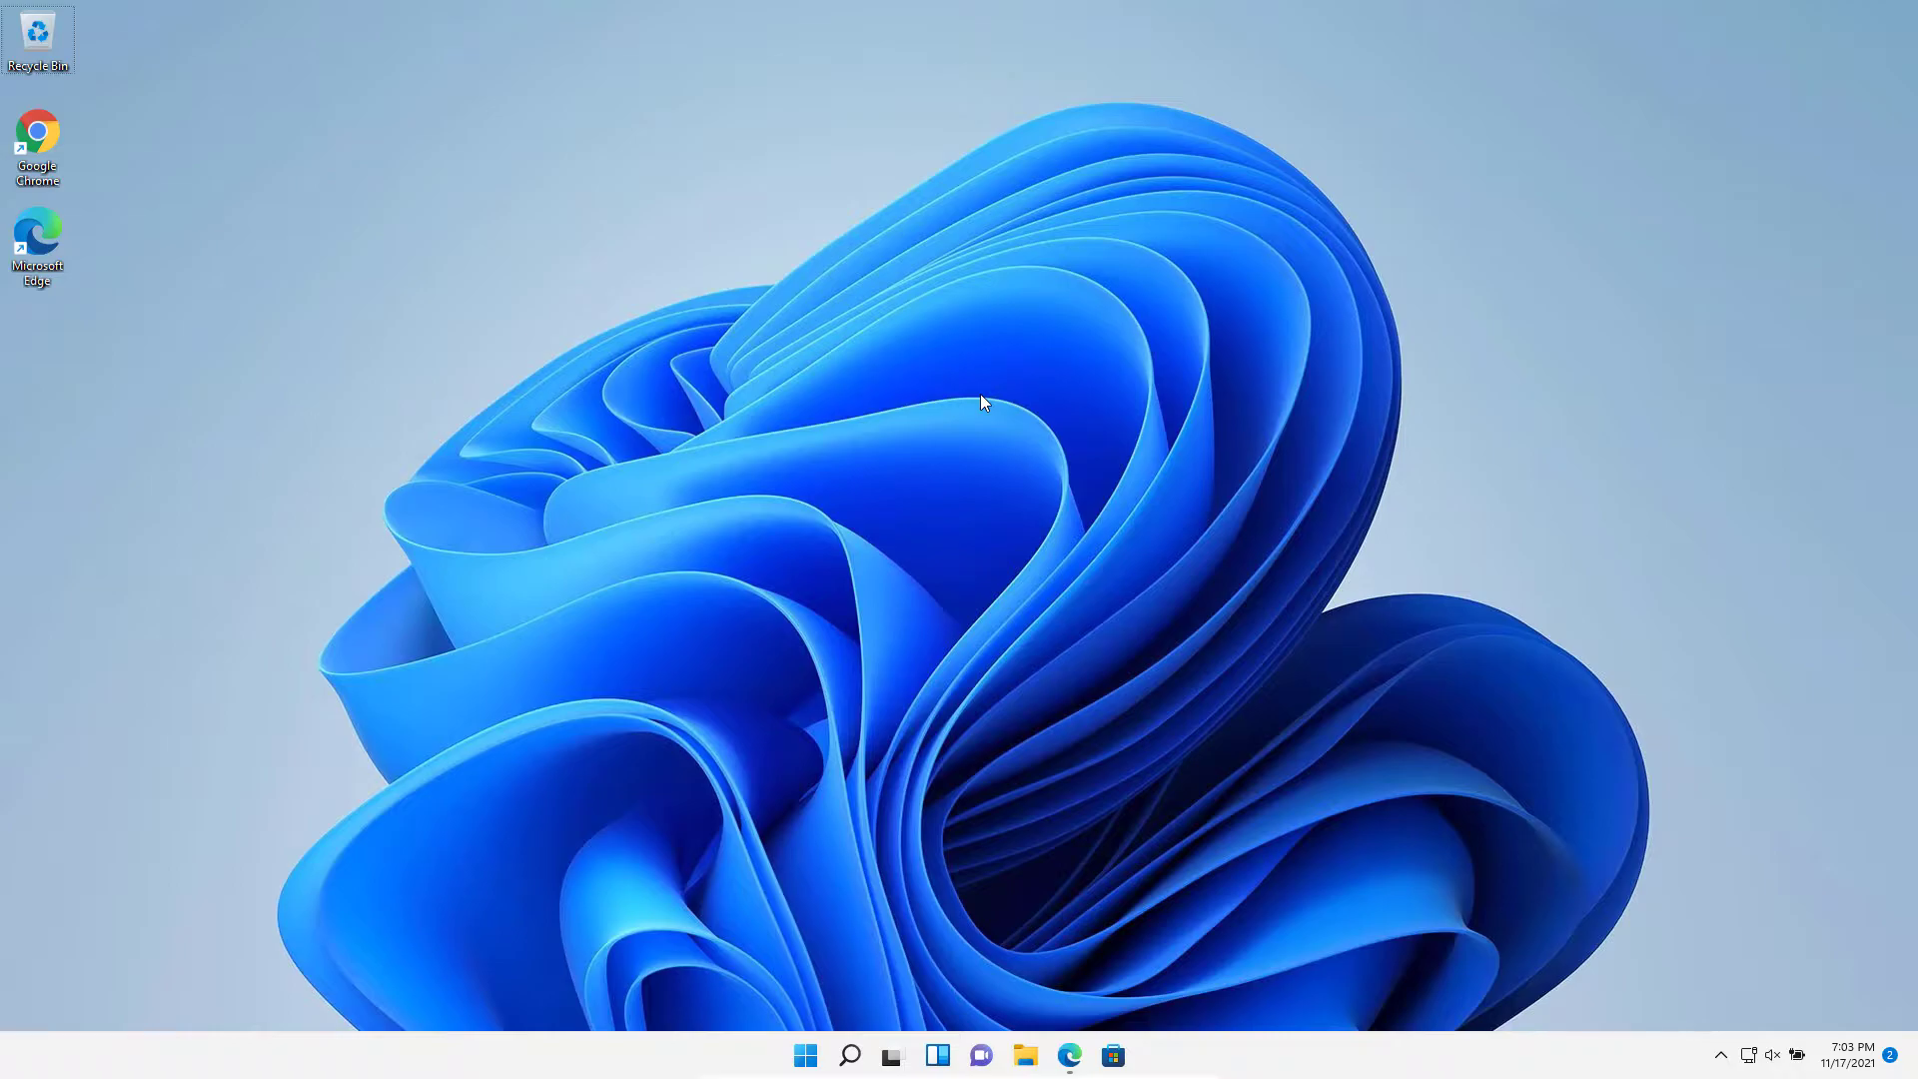
# Launch Control Panel via Run with 'control' and go to Devices and Printers.
pyautogui.press('super+r')
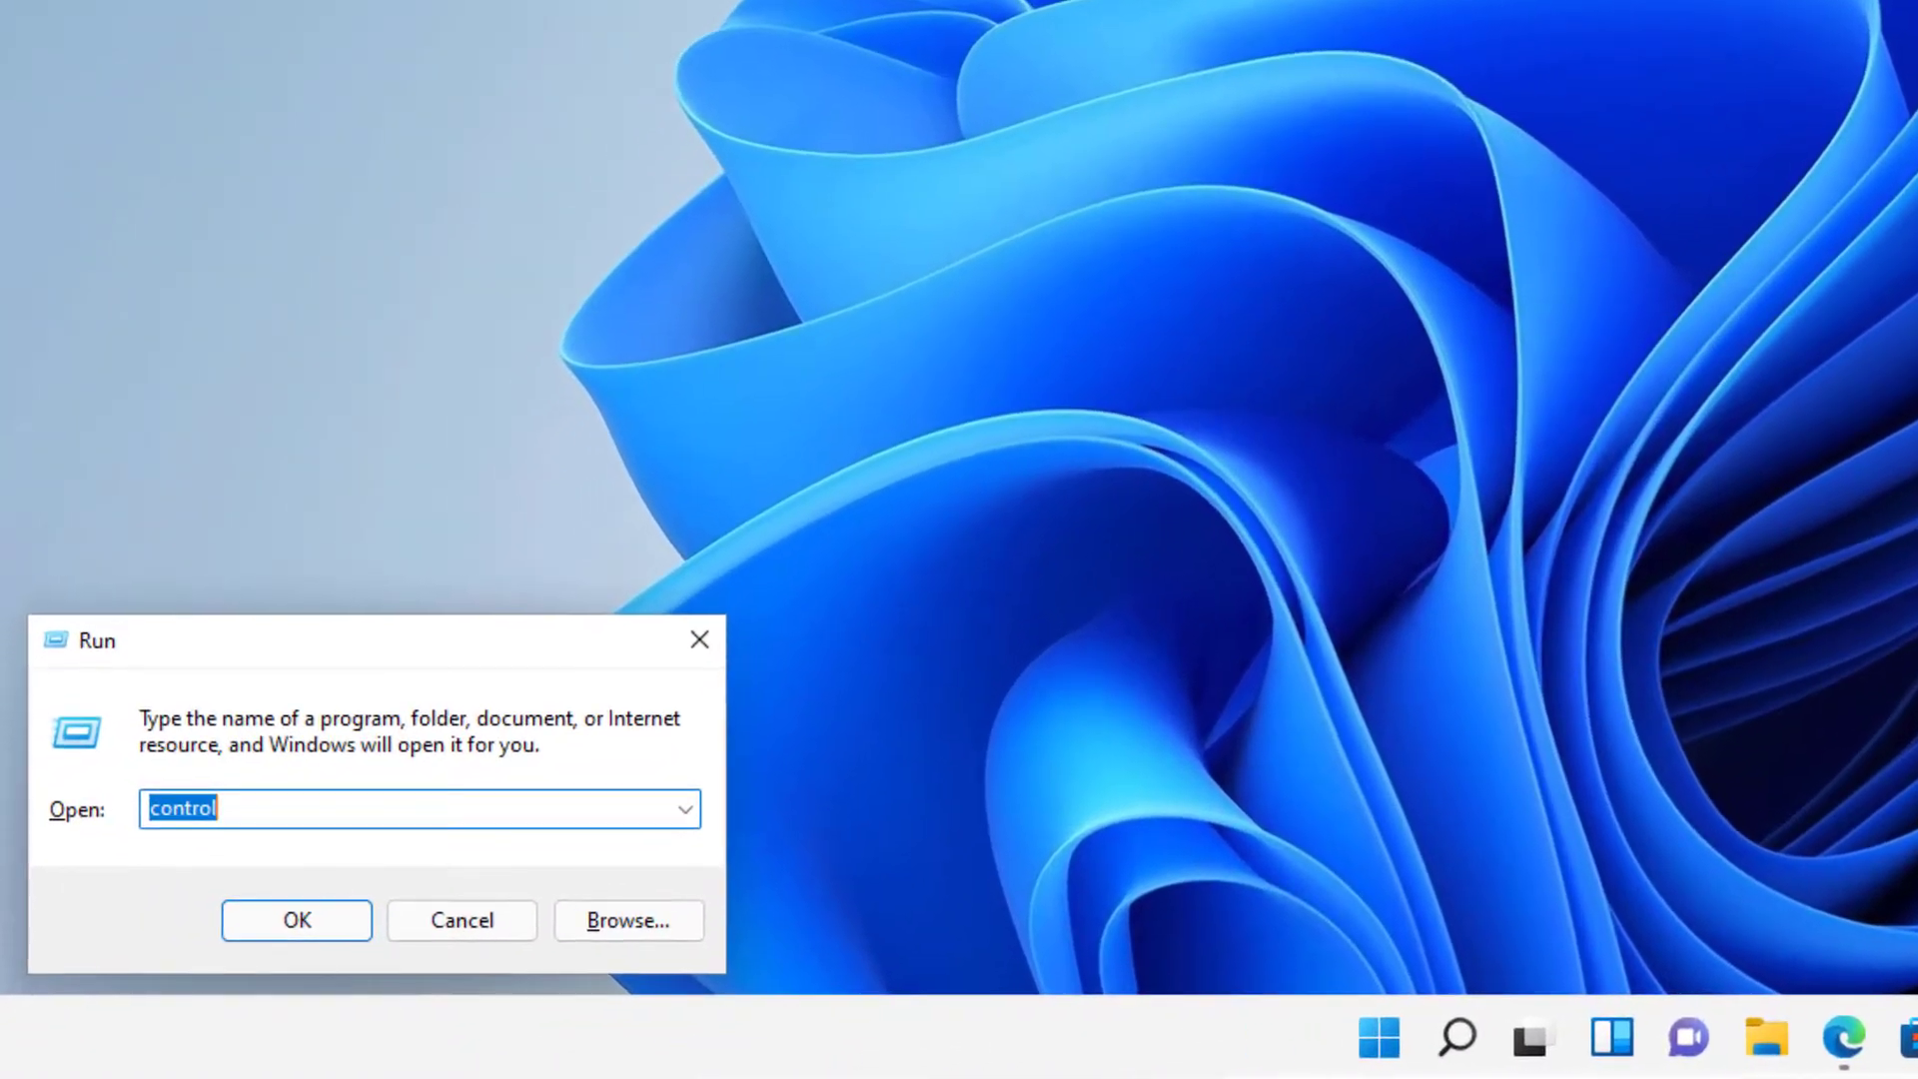
pyautogui.press('BackSpace')
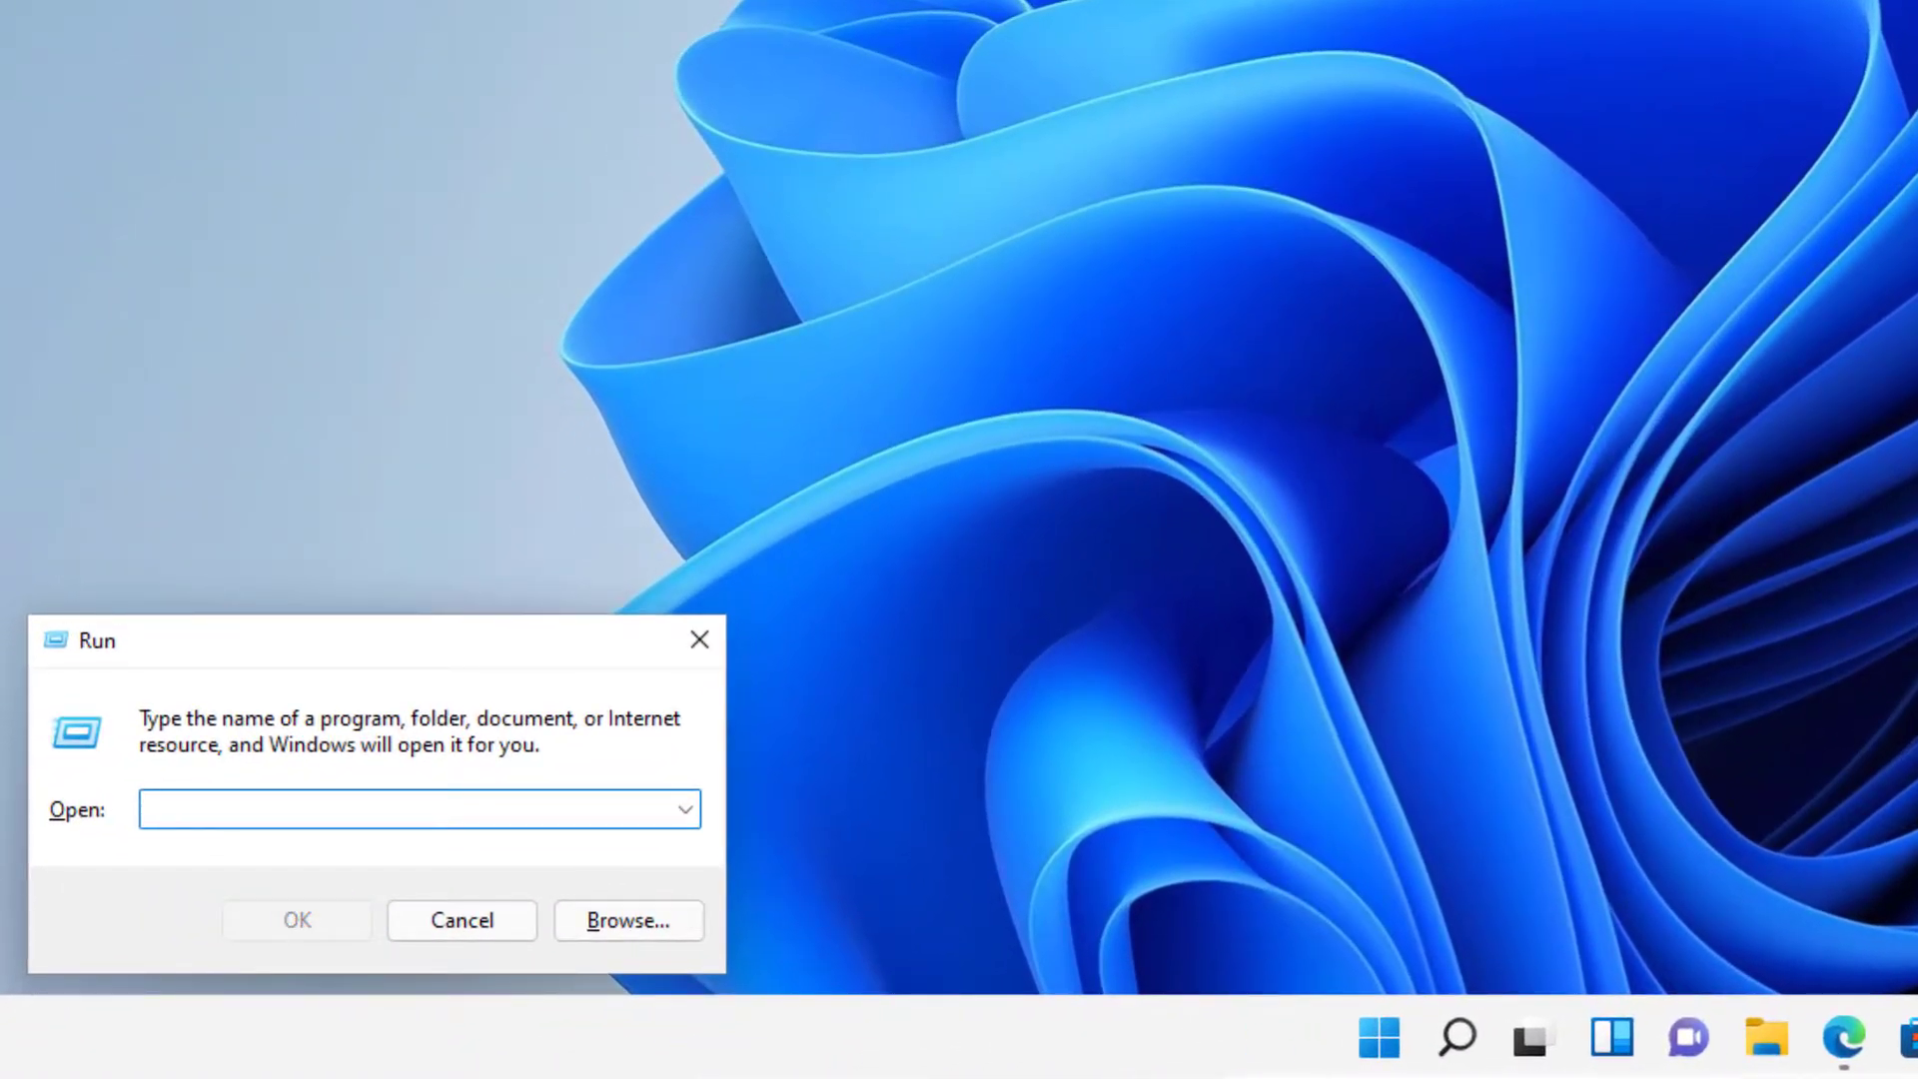
pyautogui.write('contr')
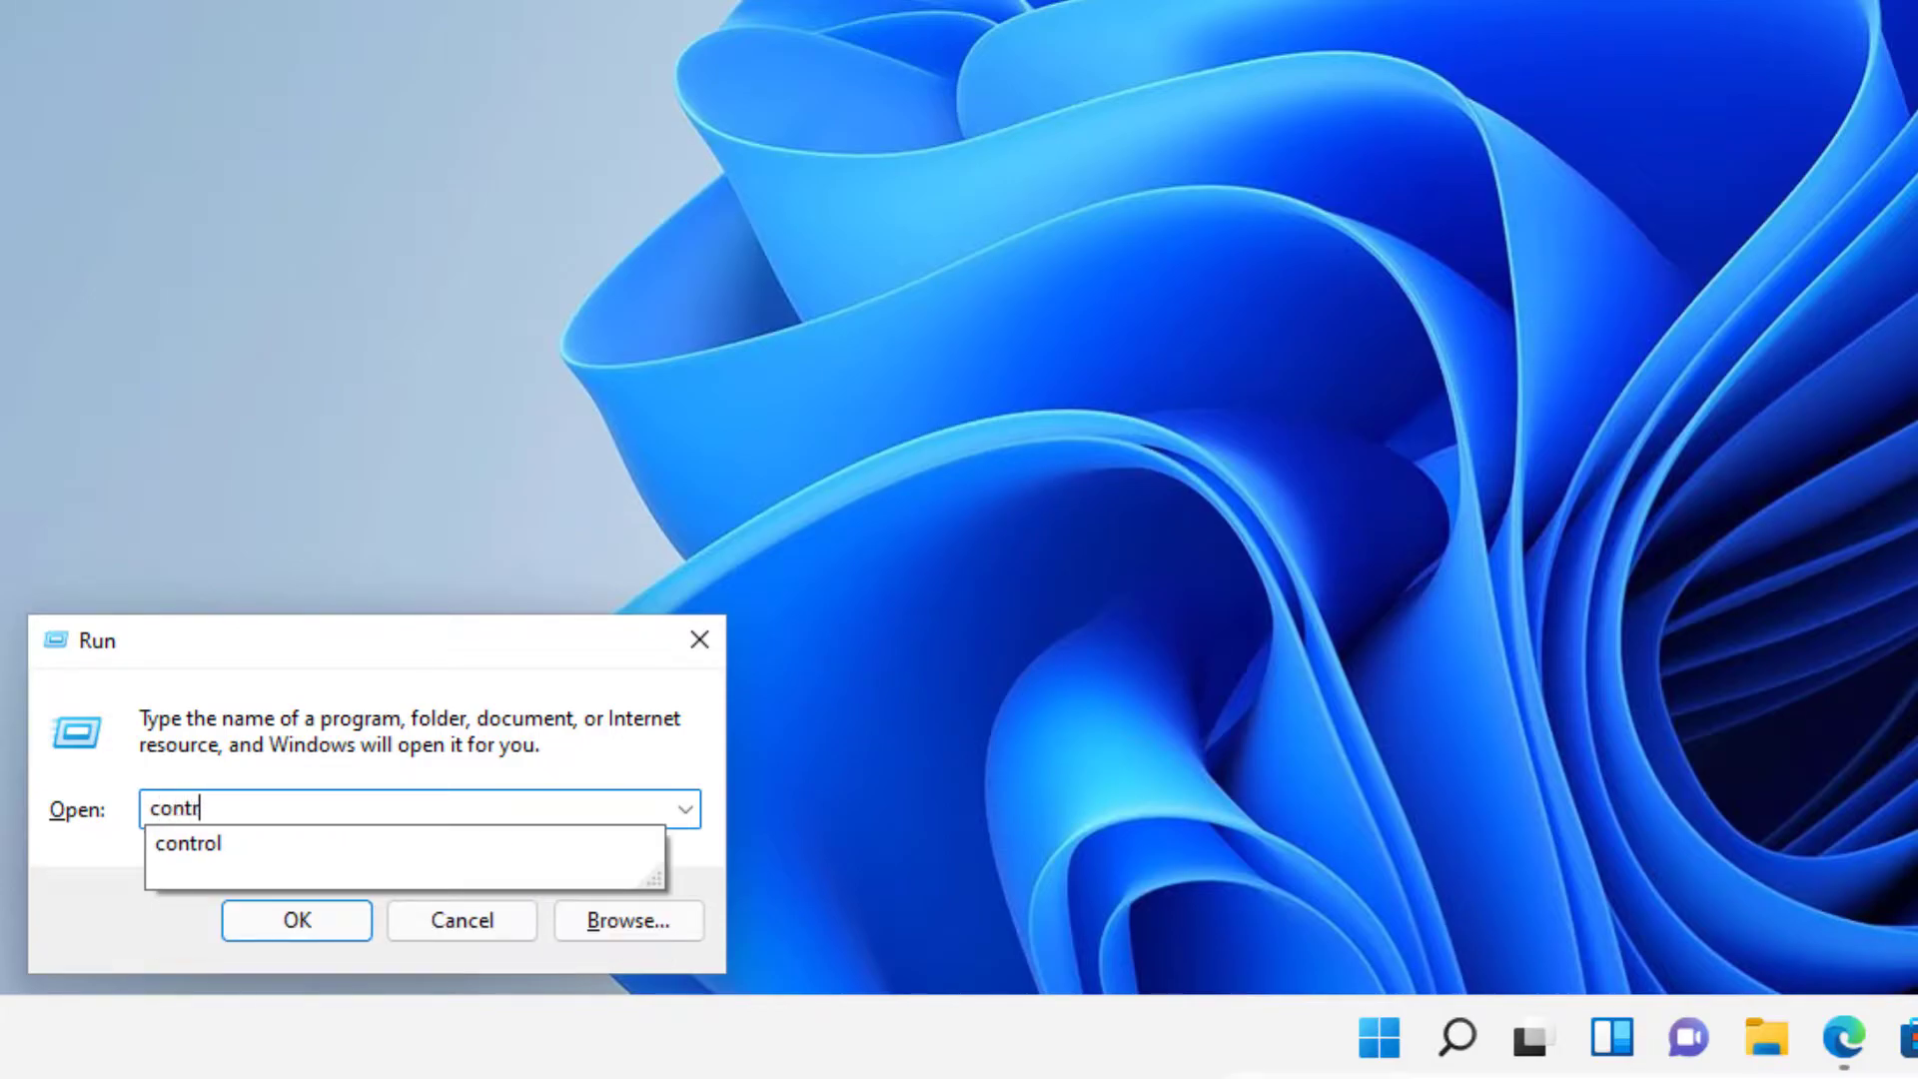
pyautogui.write('ol')
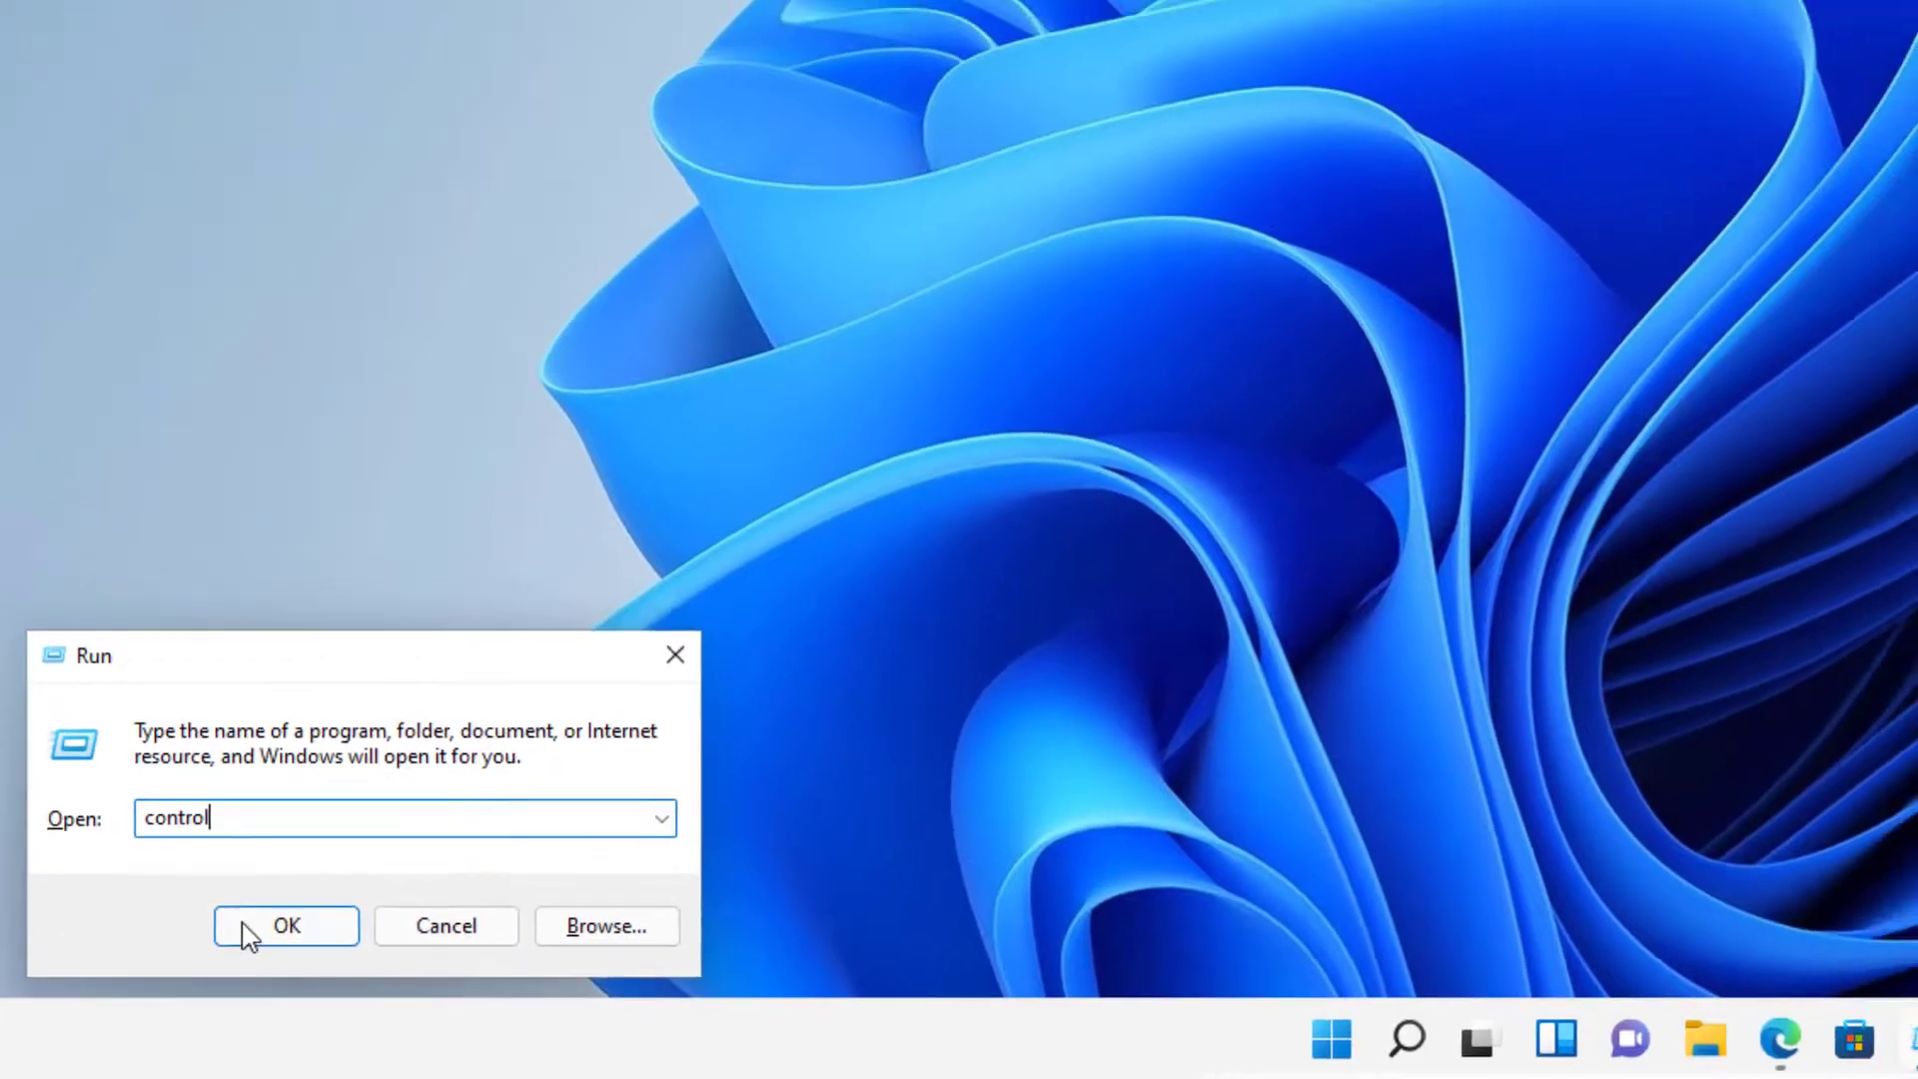
pyautogui.click(247, 932)
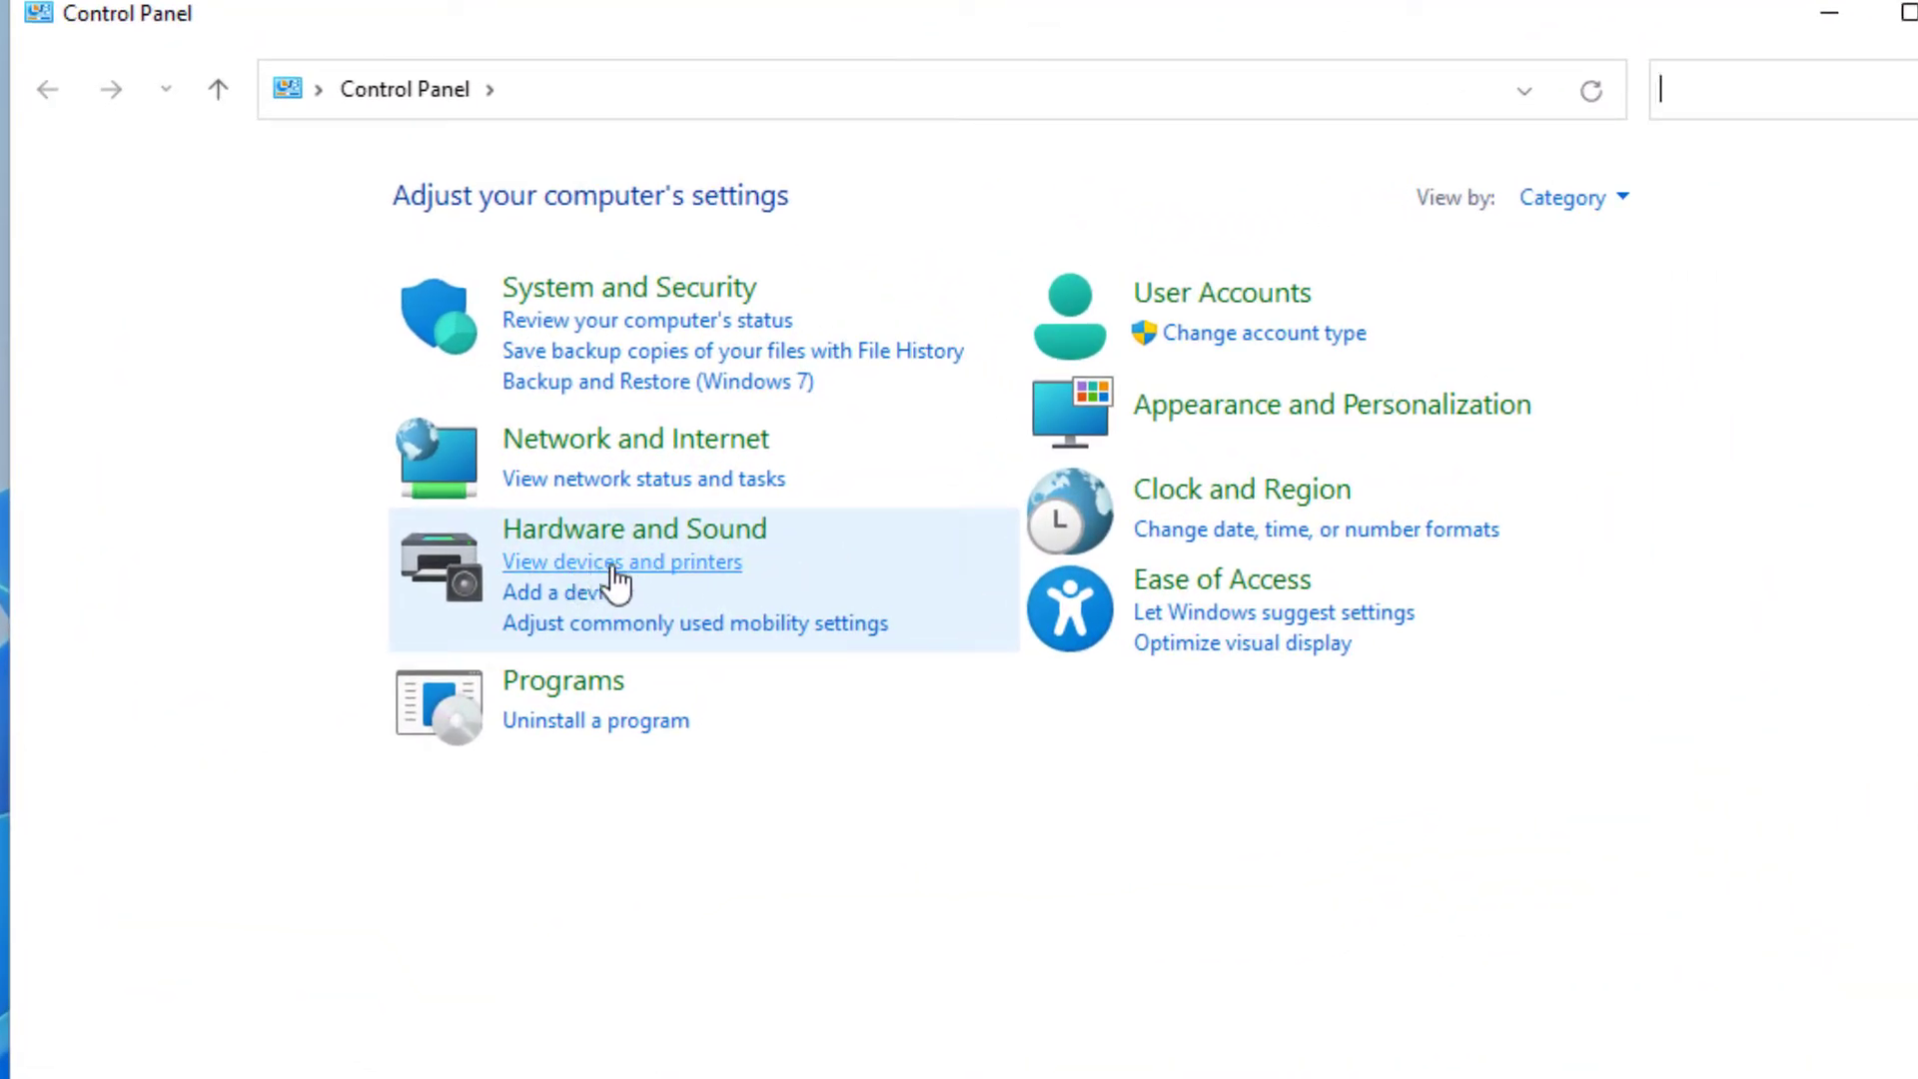
pyautogui.click(661, 570)
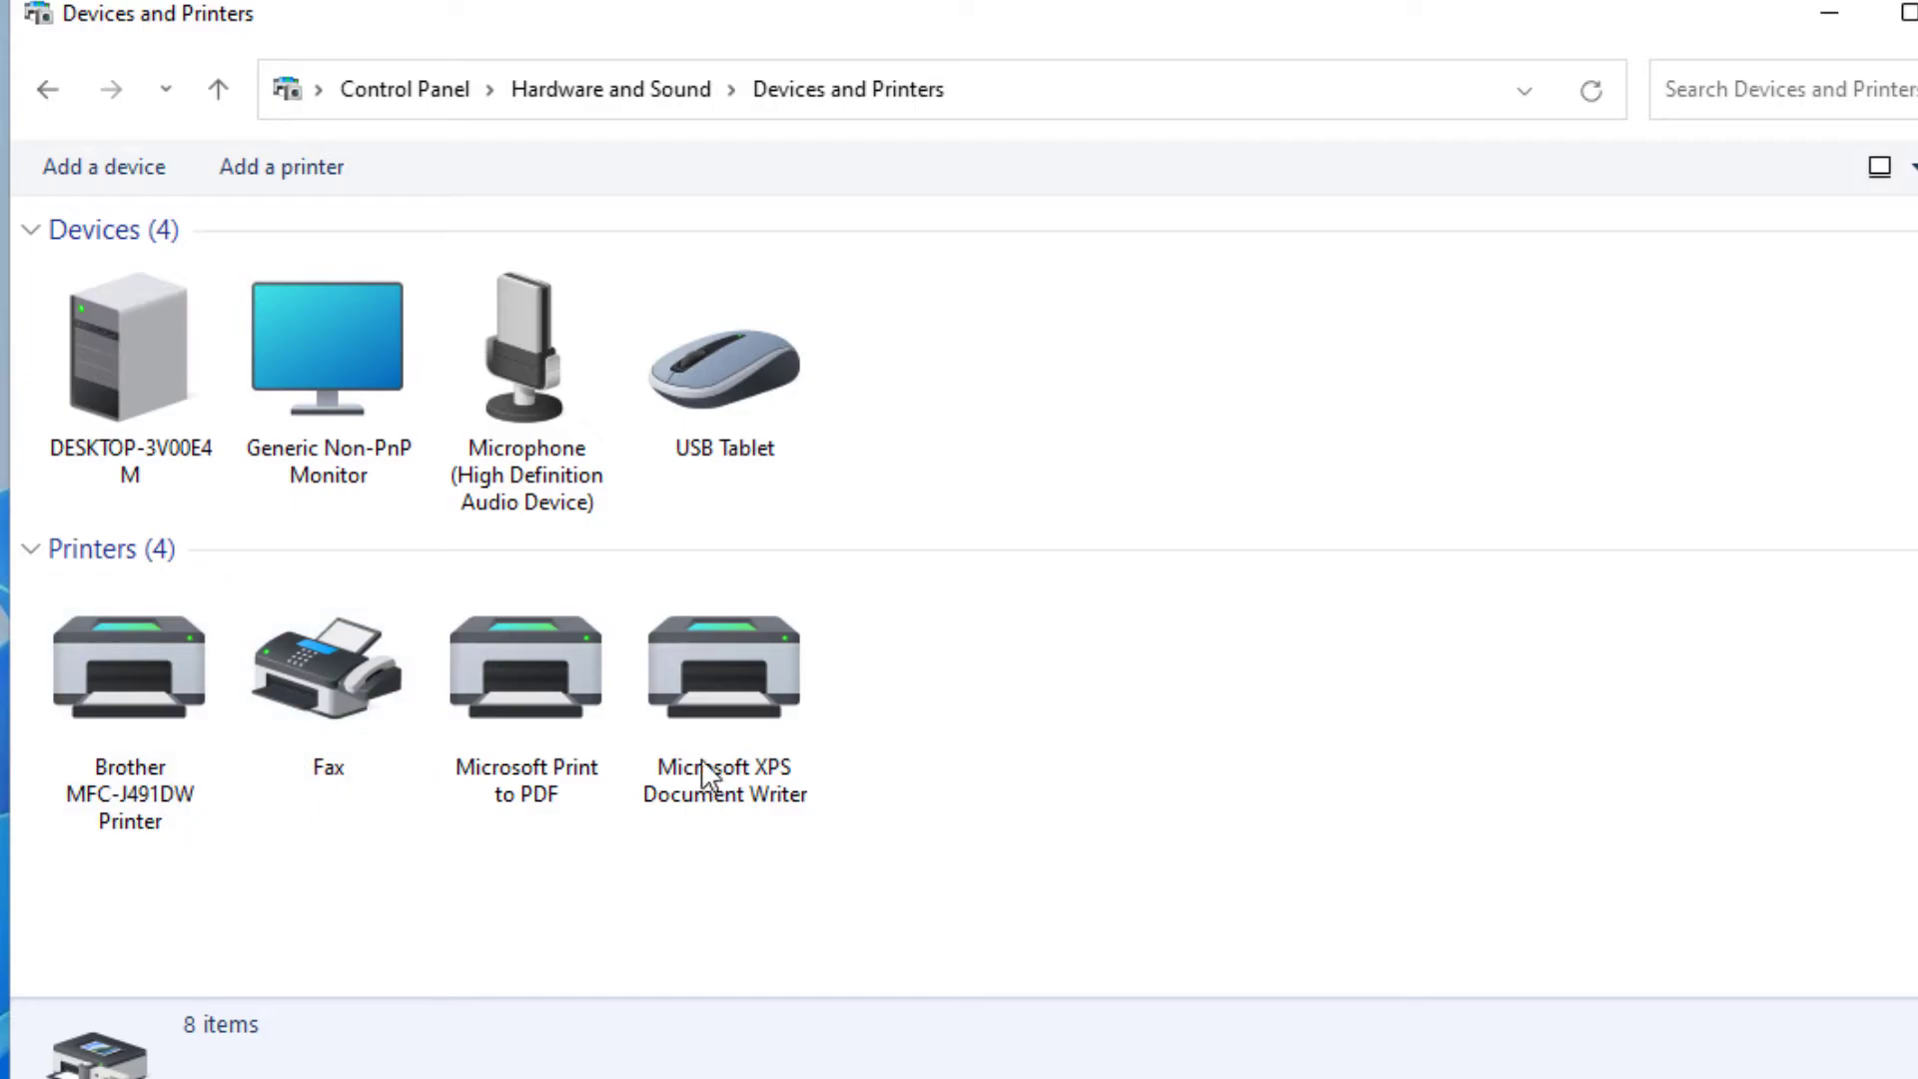
# Set the Brother MFC-J491DW Printer as default and accept the warning.
pyautogui.rightClick(131, 710)
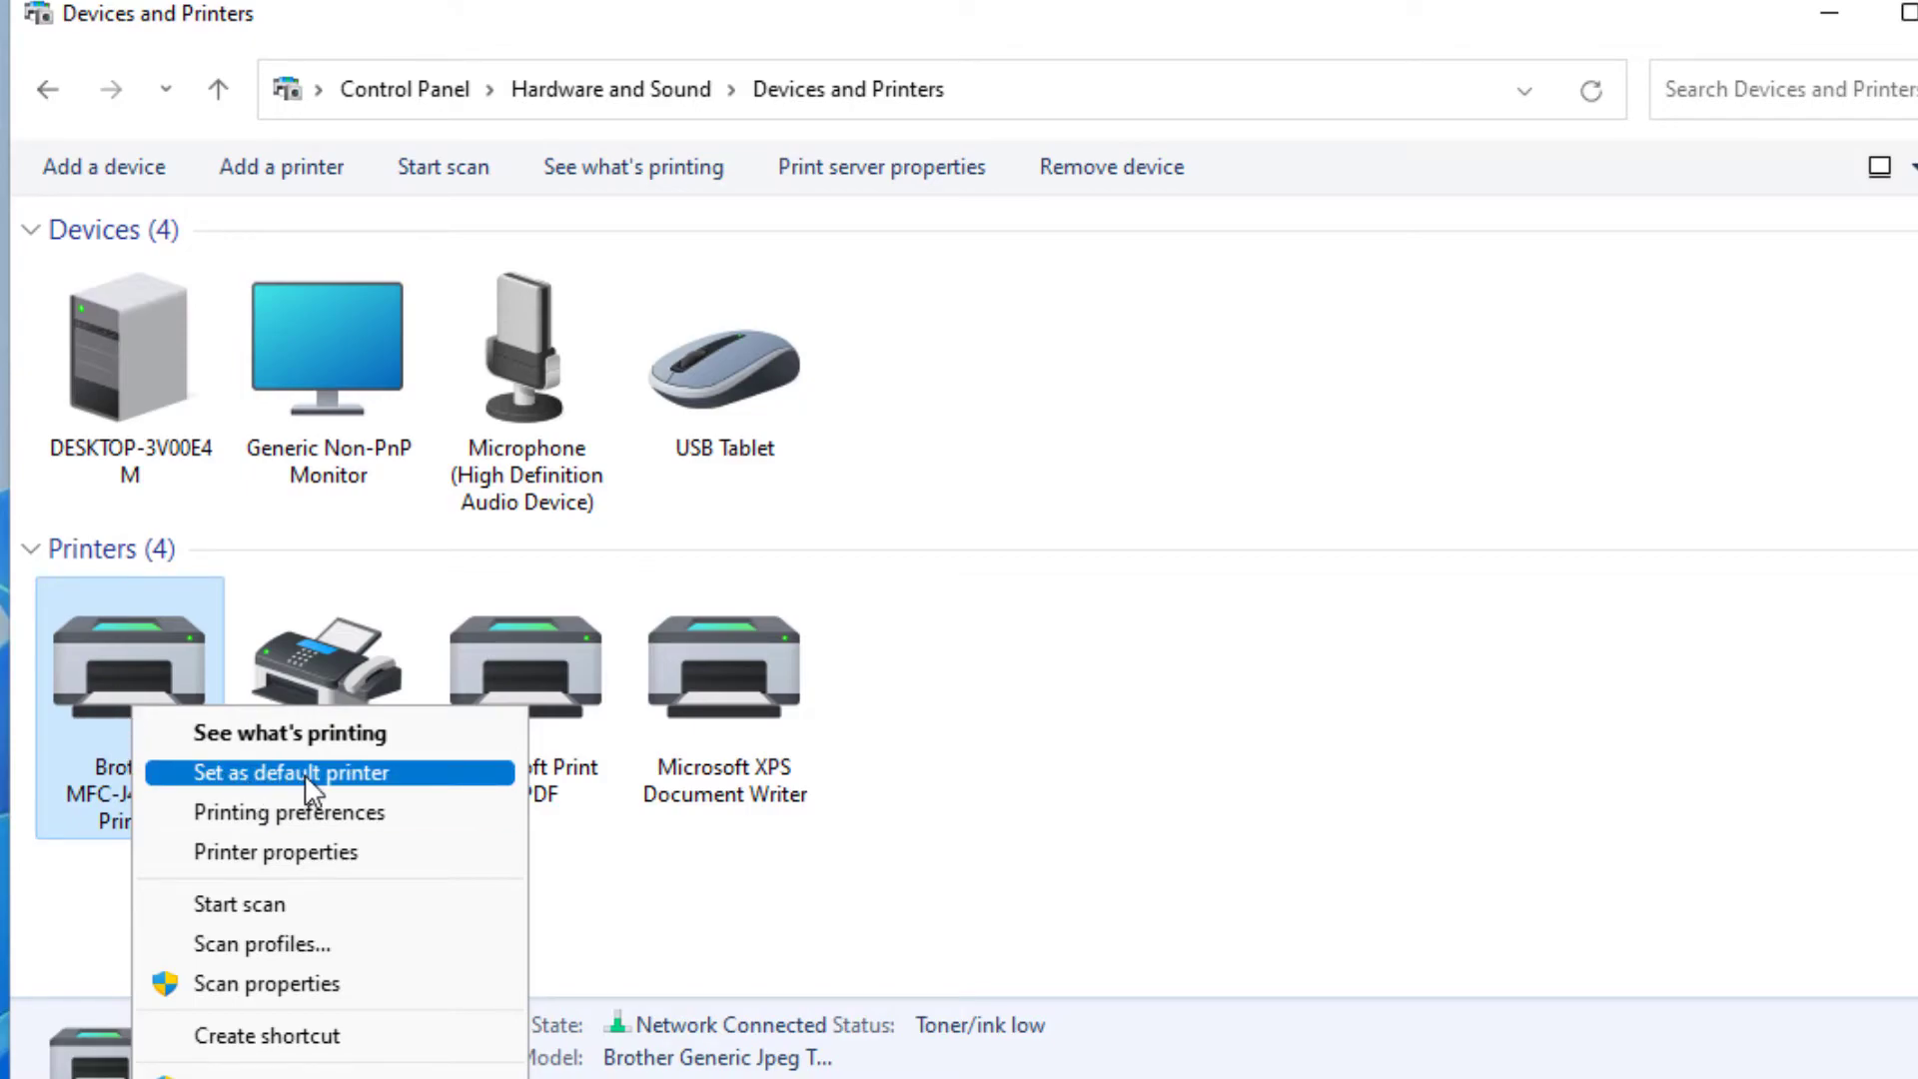
pyautogui.click(280, 780)
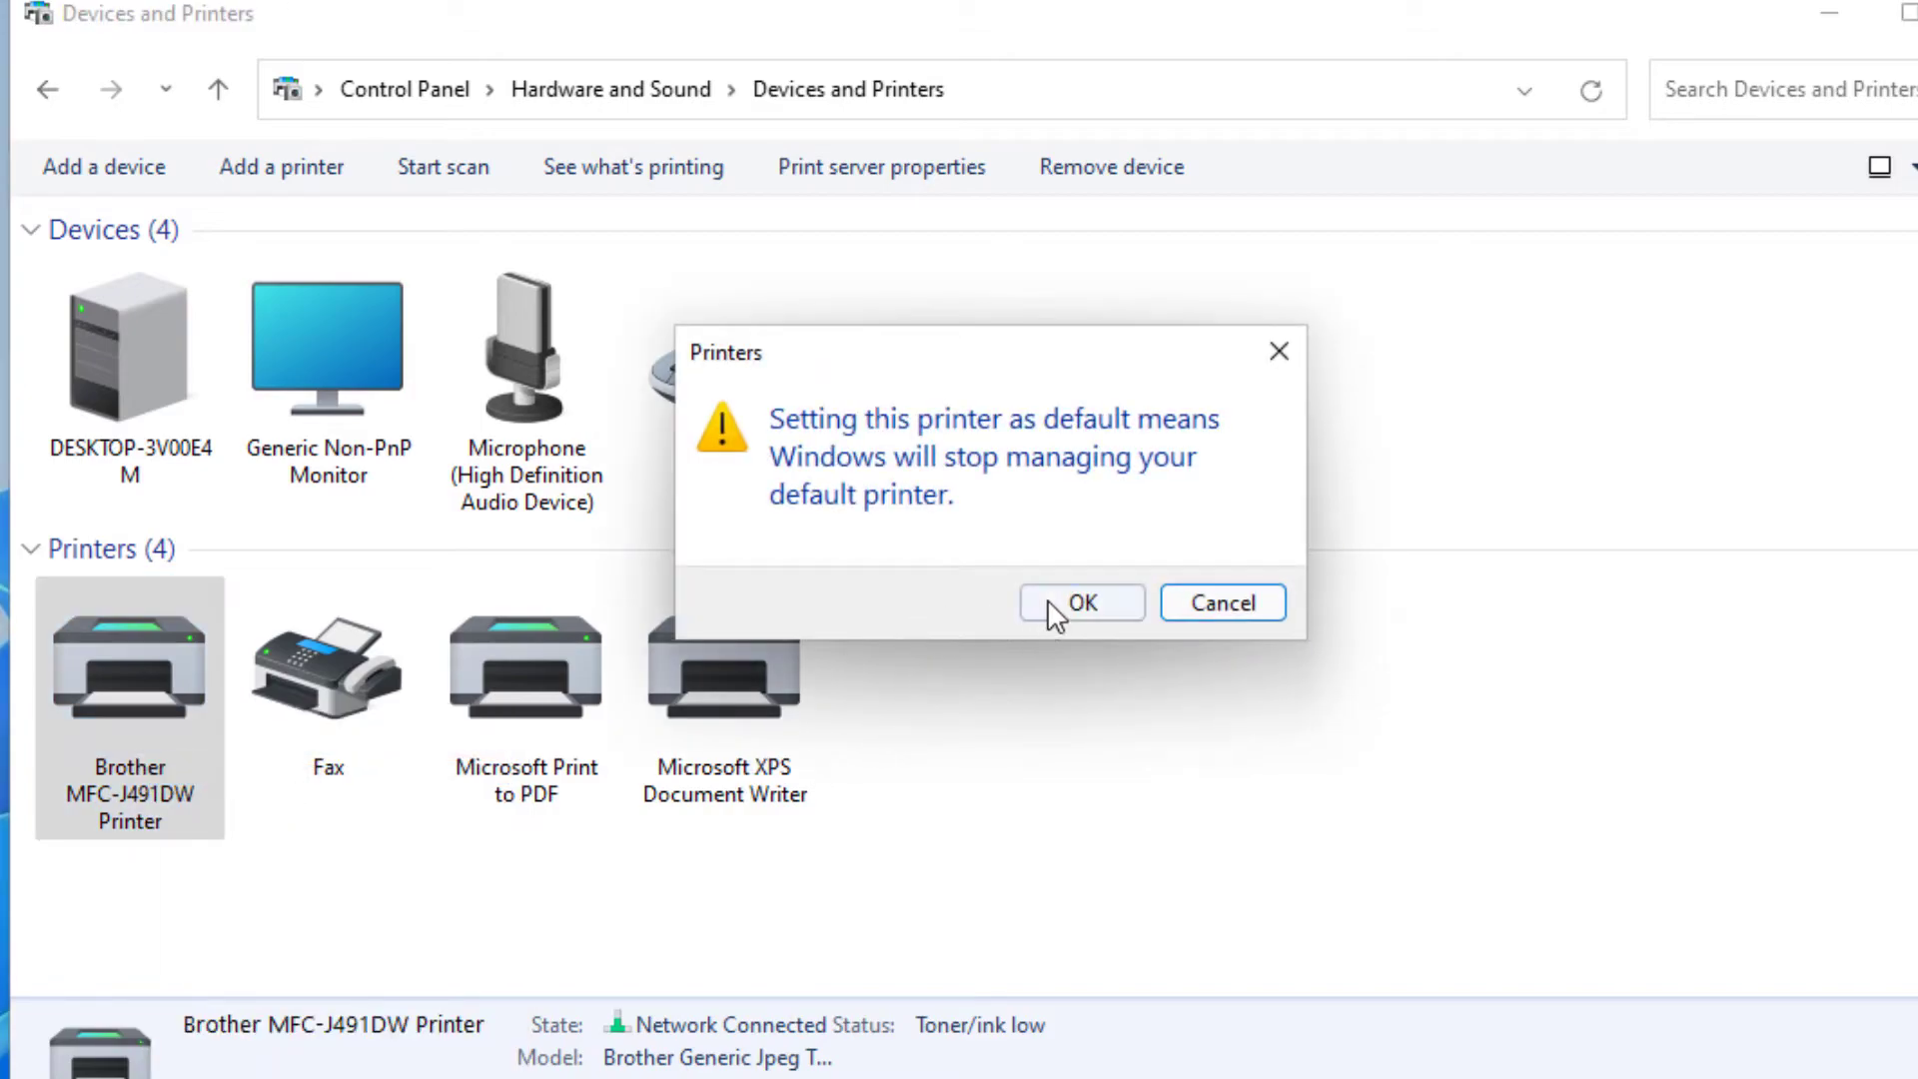
pyautogui.click(1064, 604)
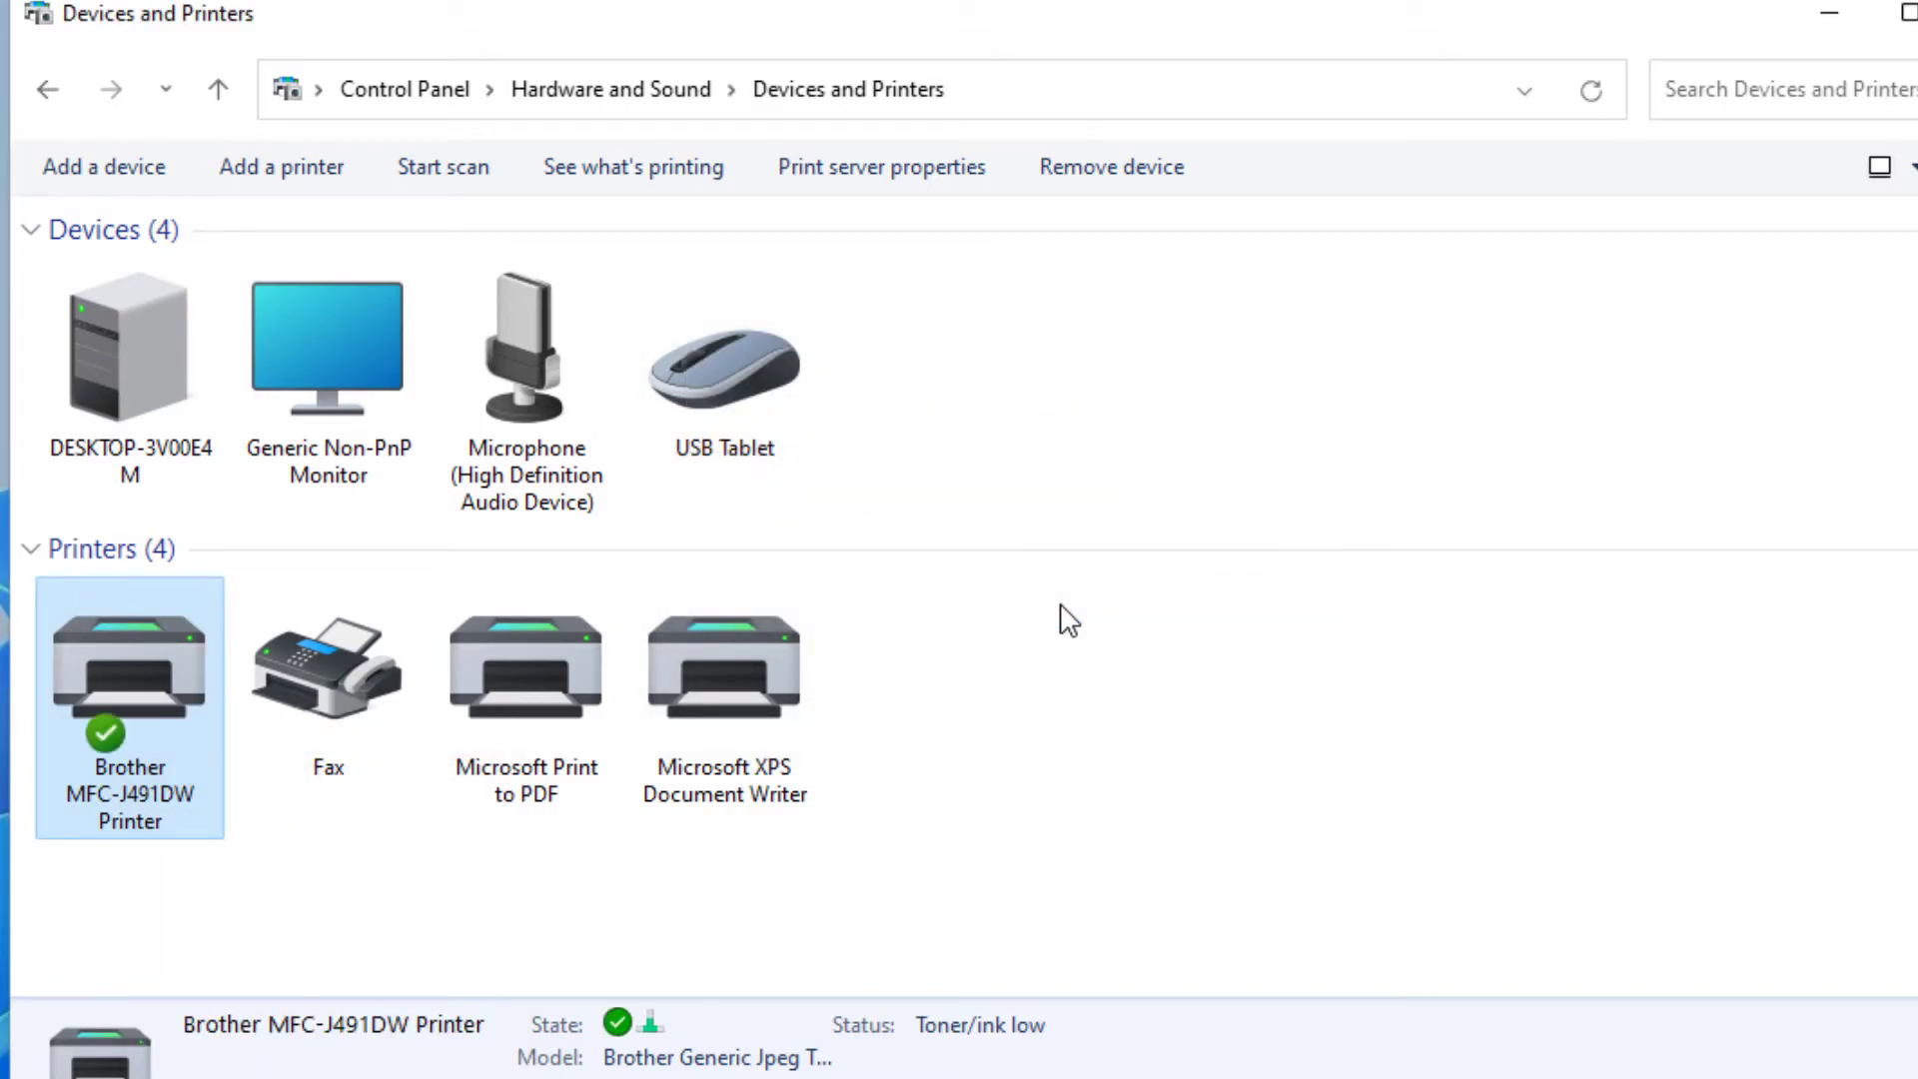
pyautogui.moveTo(120, 705)
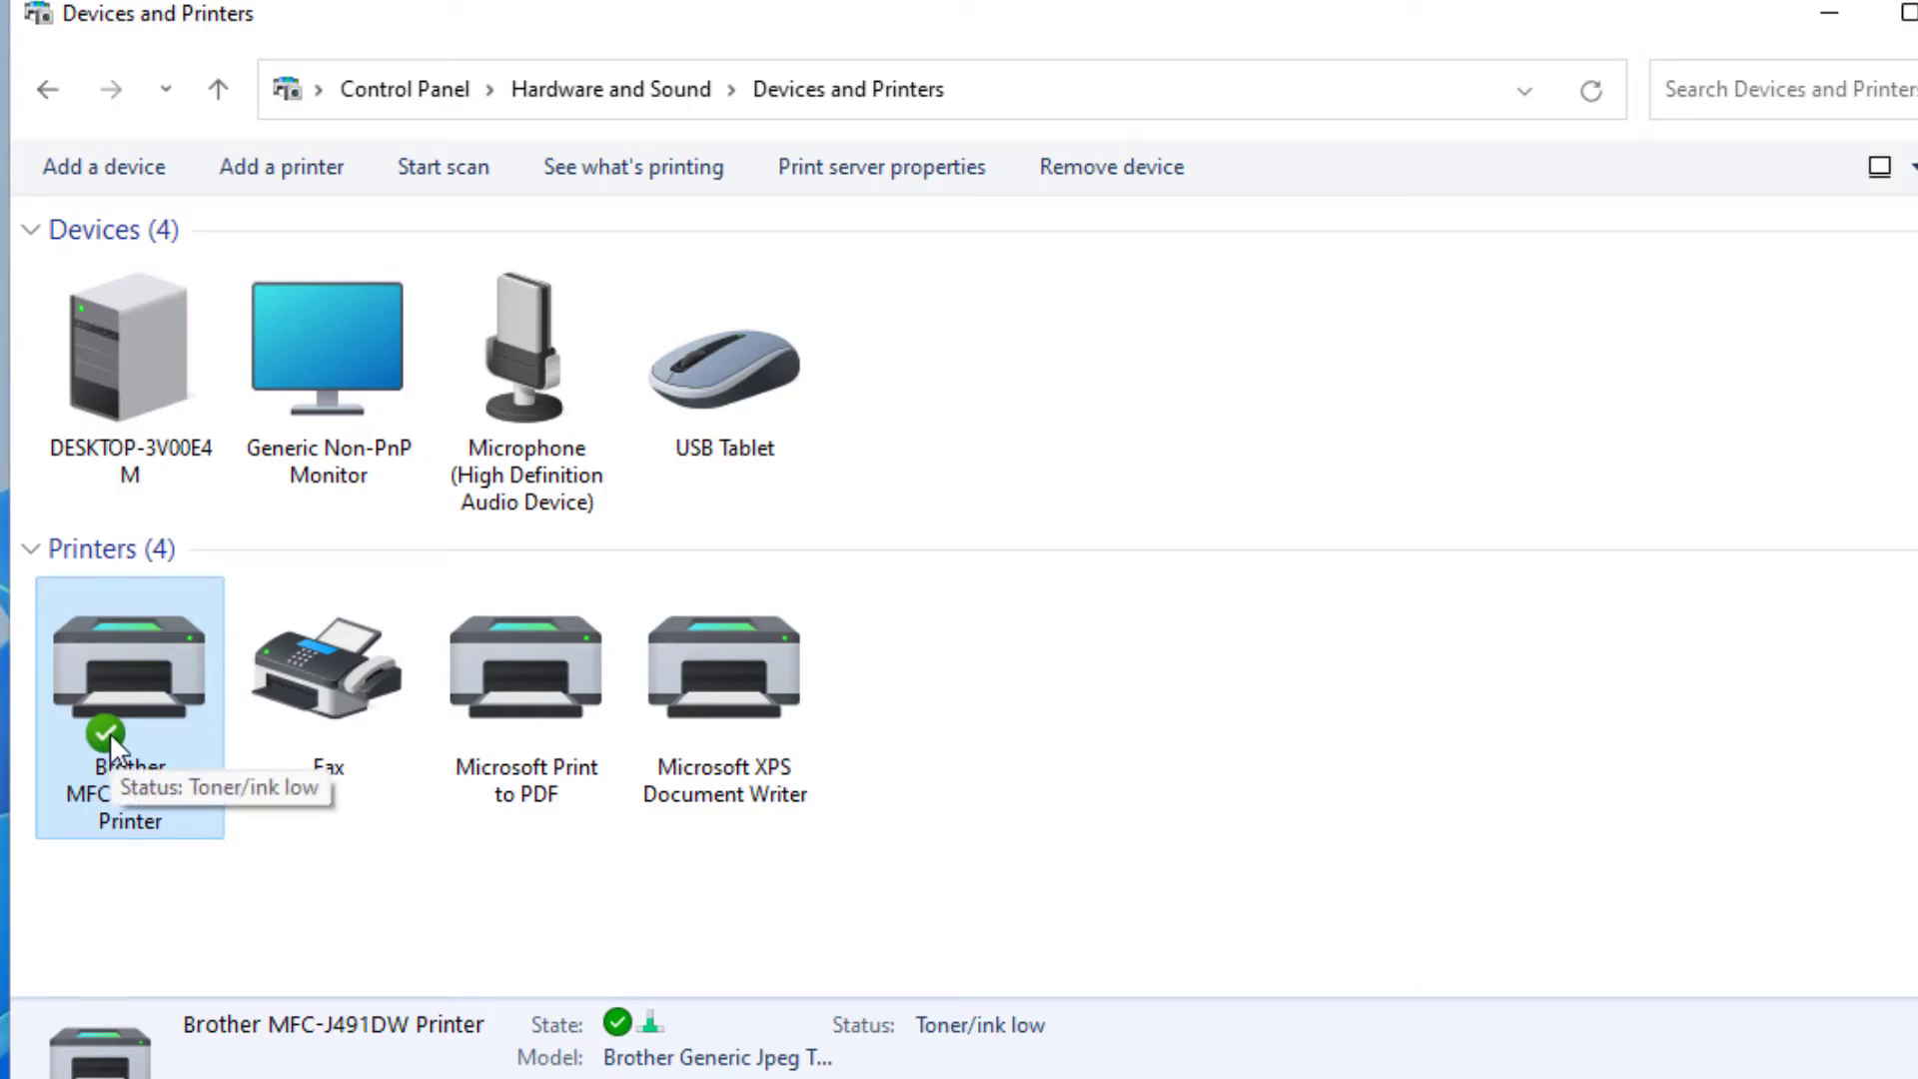
pyautogui.click(425, 883)
pyautogui.click(162, 723)
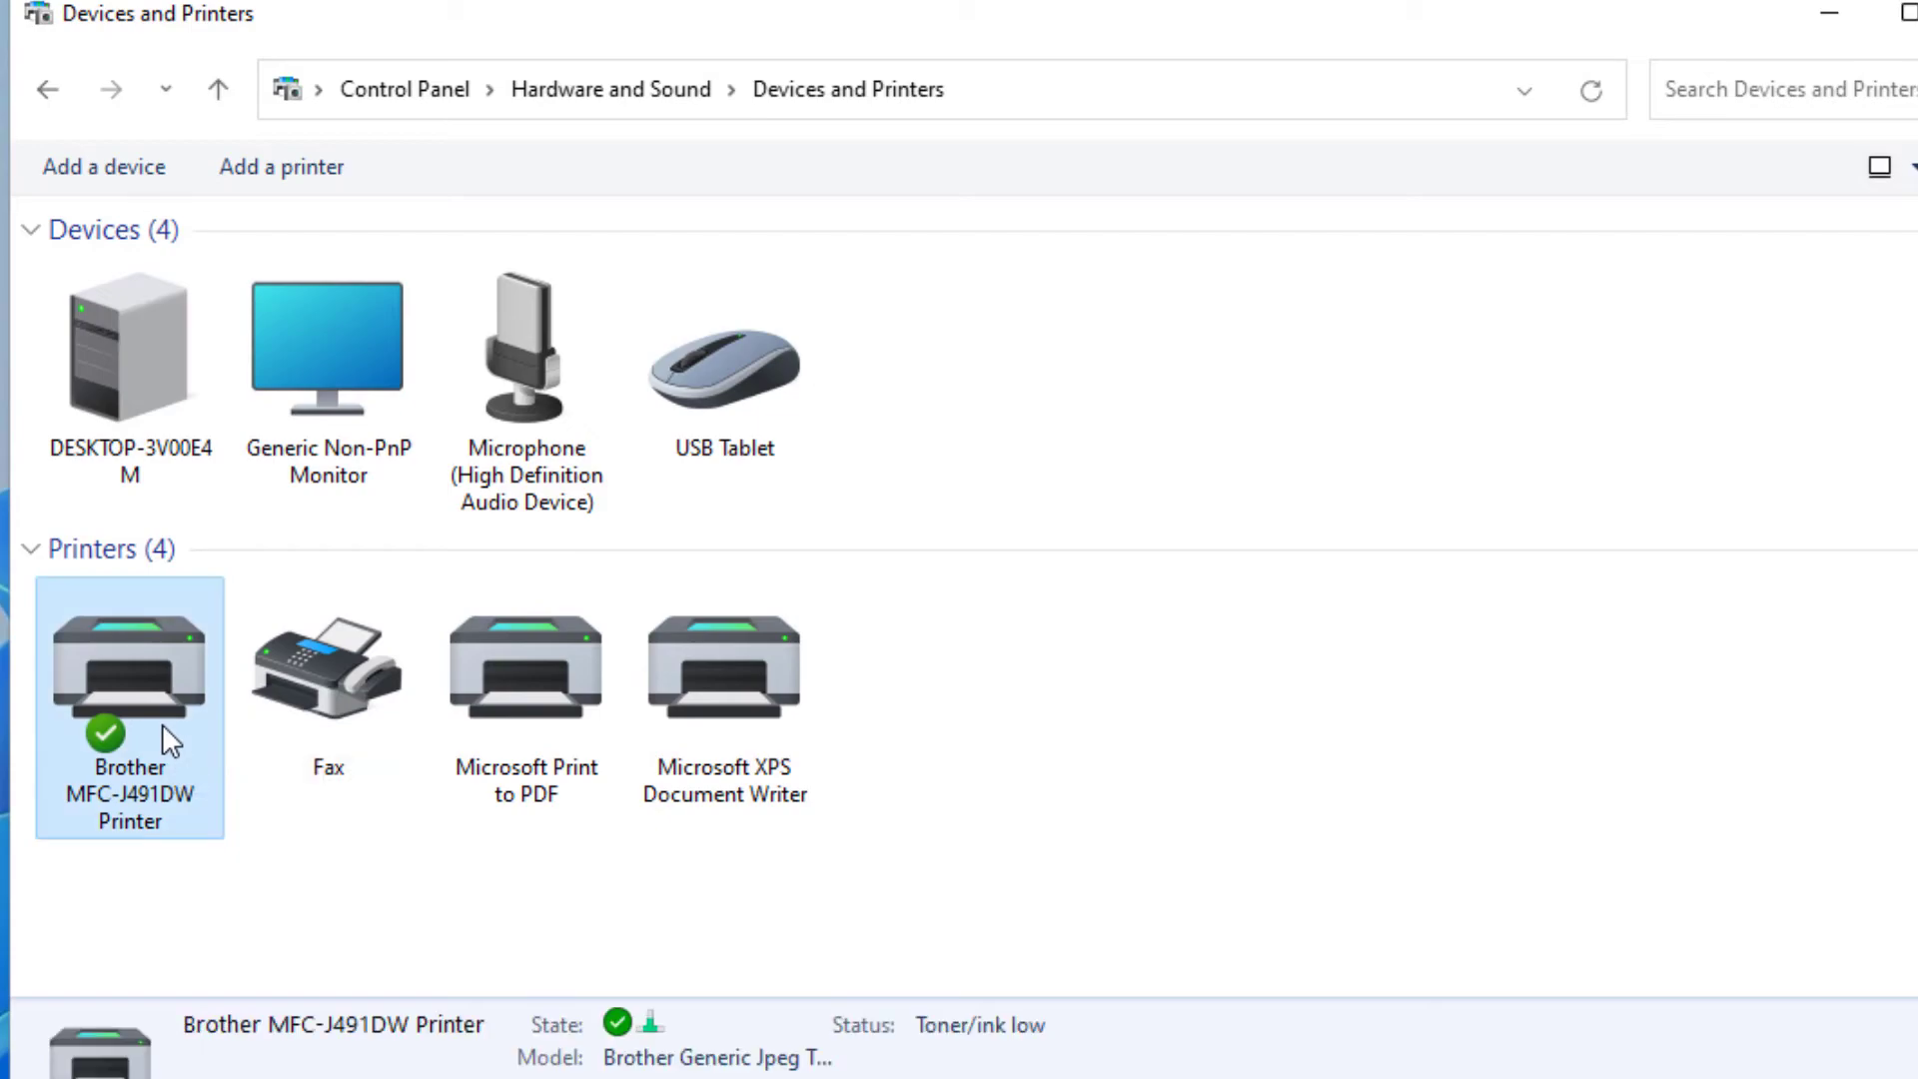